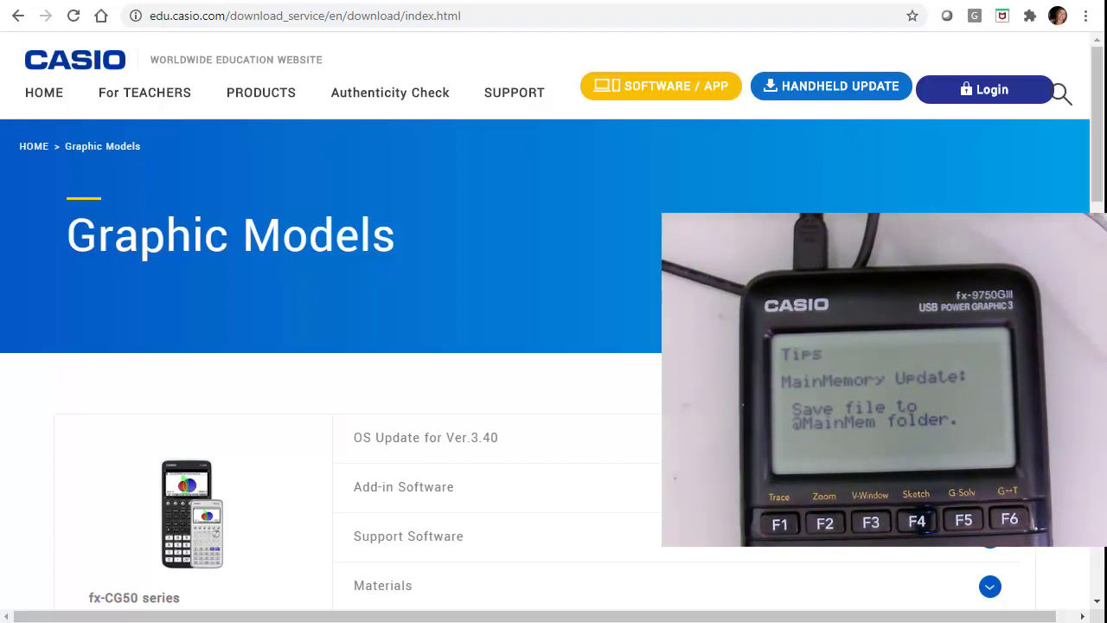
{"action": "key", "text": "super+e"}
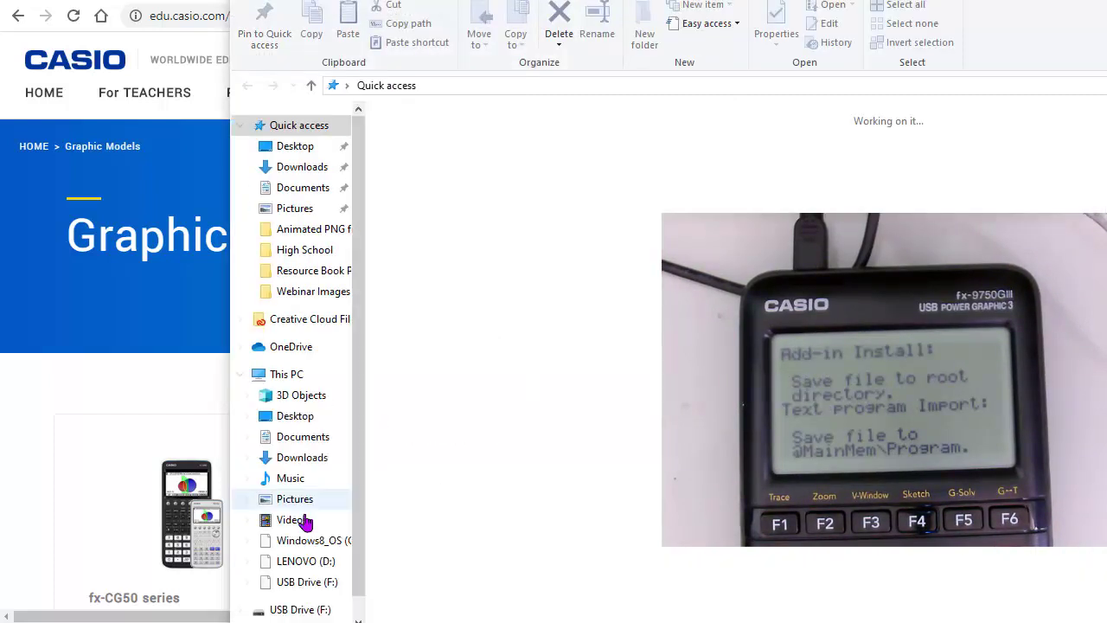
{"action": "left_click", "coordinate": [304, 585]}
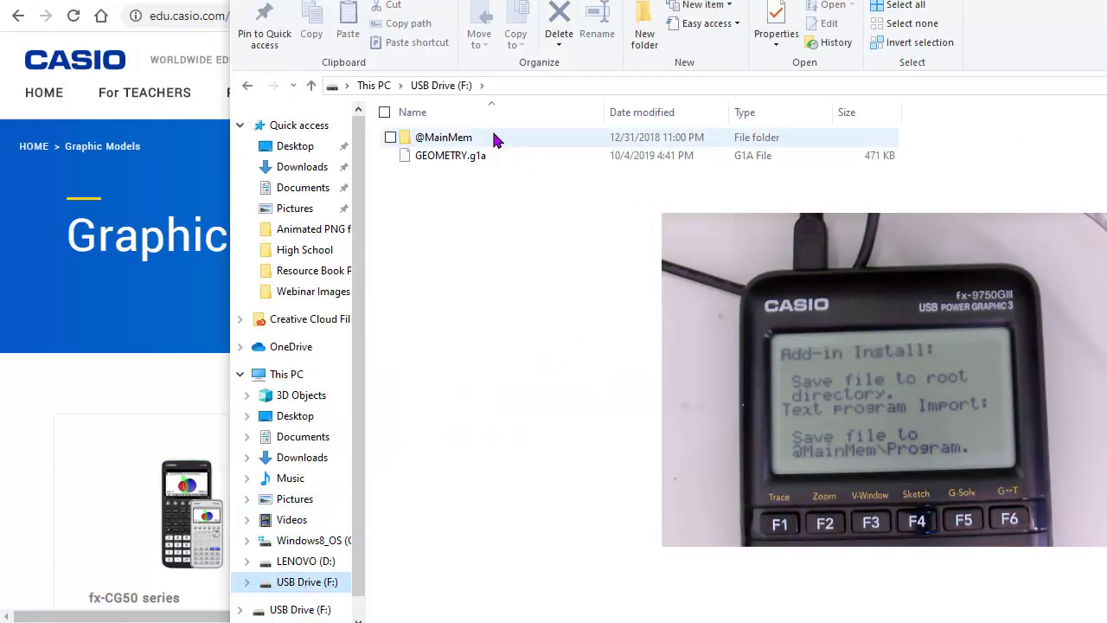
{"action": "left_click", "coordinate": [441, 143]}
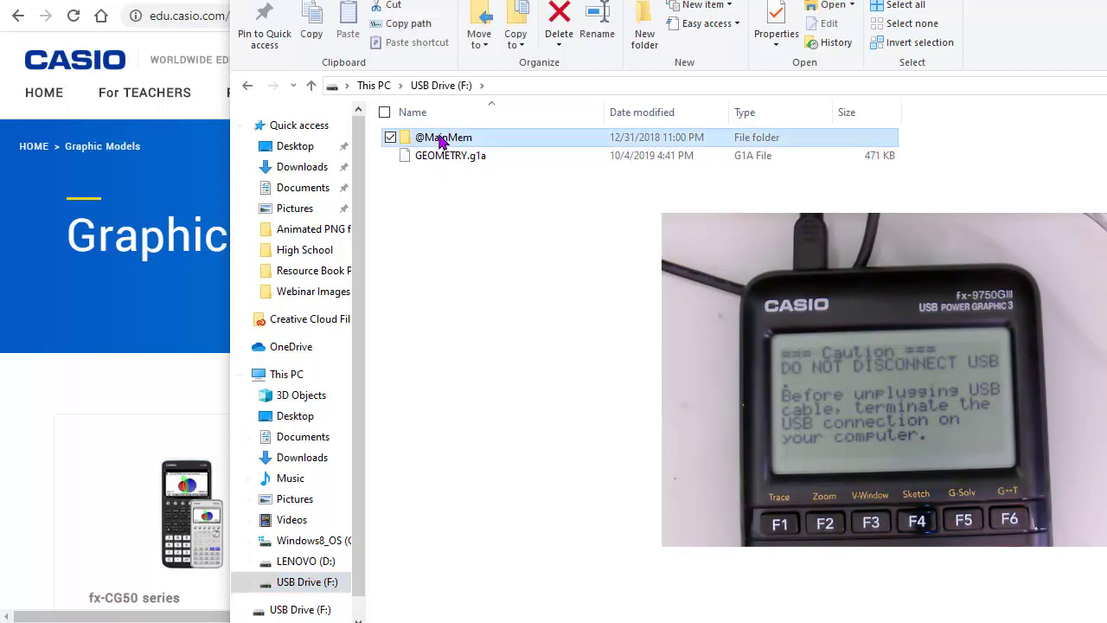
{"action": "double_click", "coordinate": [441, 142]}
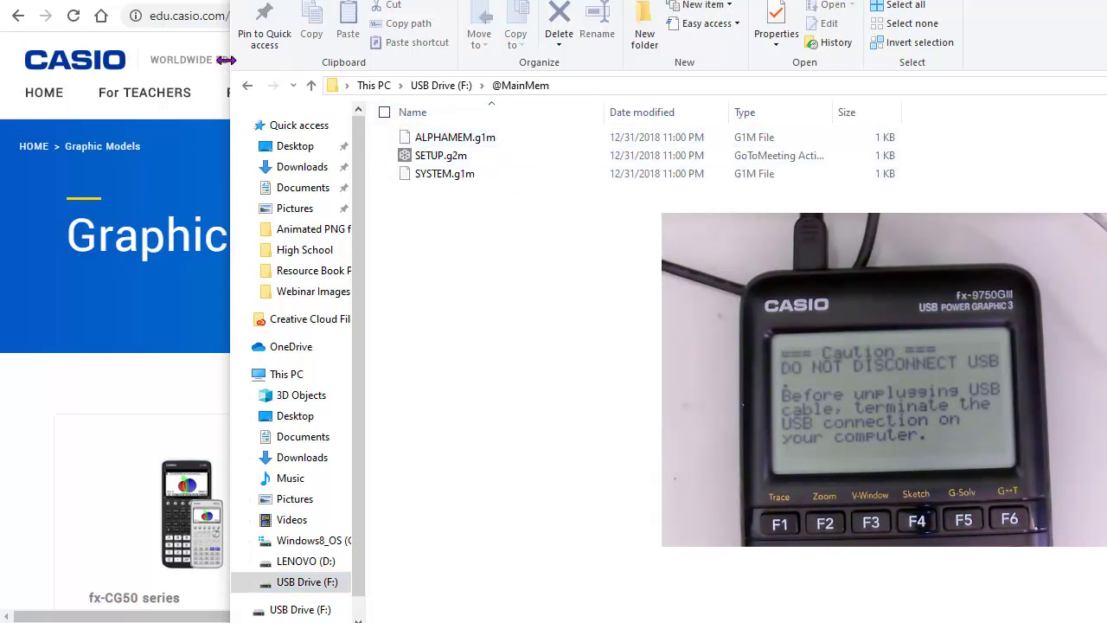
{"action": "left_click", "coordinate": [247, 86]}
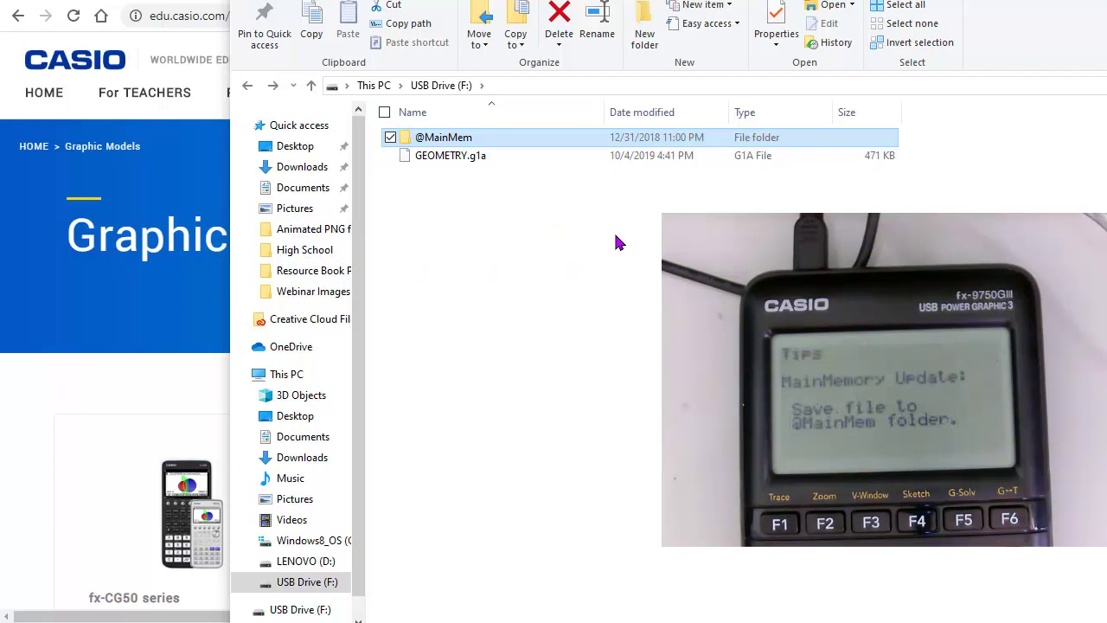
- Bring the Casio download page forward and expand the fx-9860GIII Add-in Software list
{"action": "left_click", "coordinate": [119, 309]}
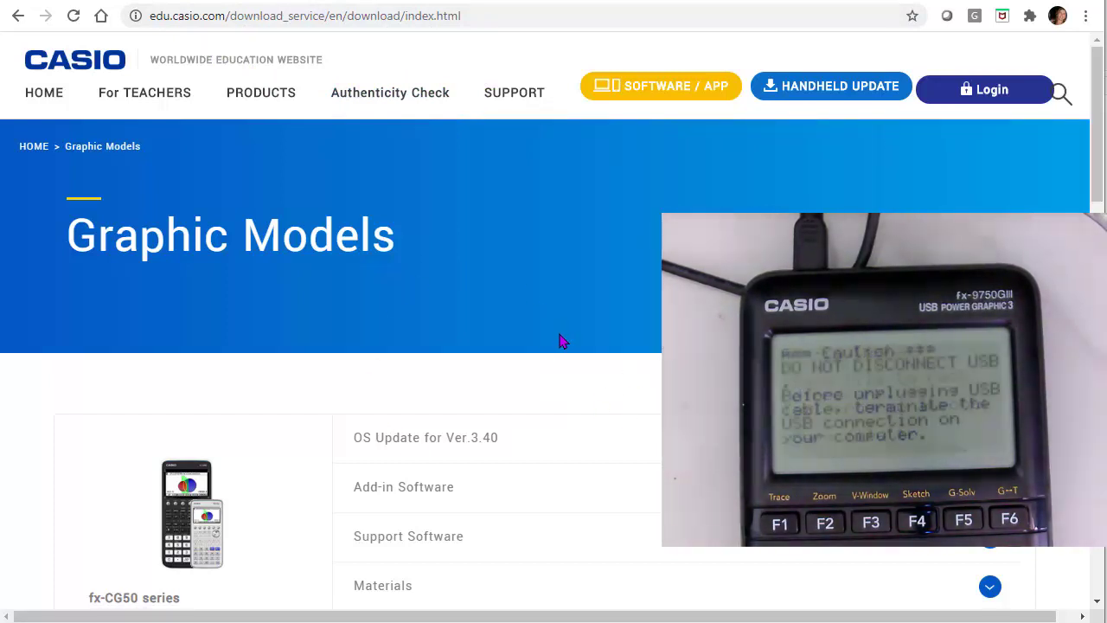
{"action": "scroll", "coordinate": [559, 342], "scroll_direction": "down", "scroll_amount": 7}
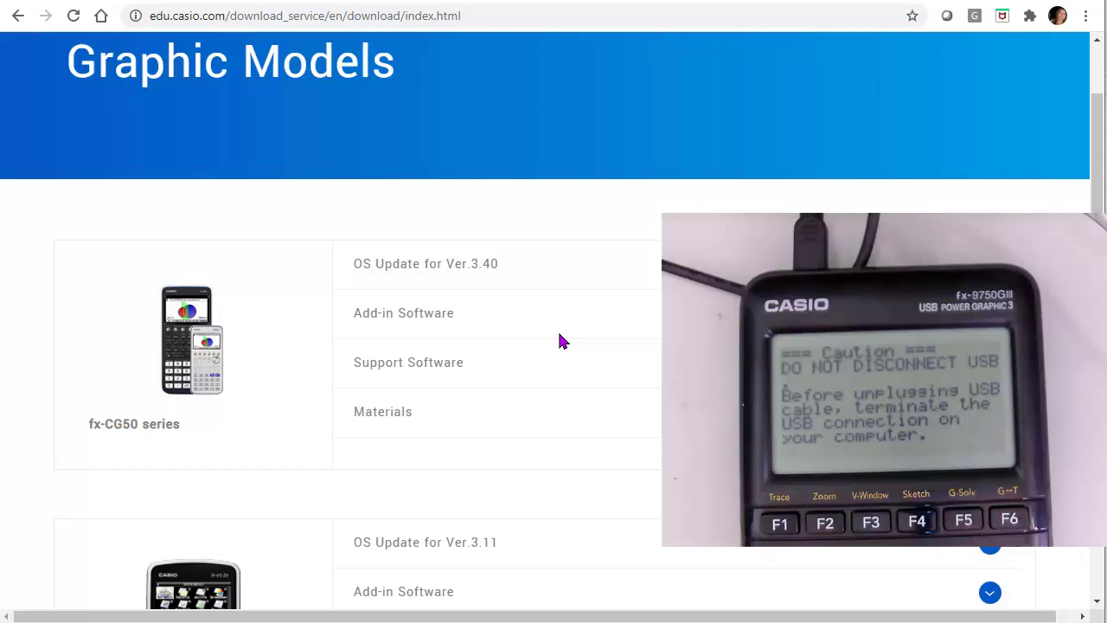
{"action": "scroll", "coordinate": [337, 238], "scroll_direction": "down", "scroll_amount": 5}
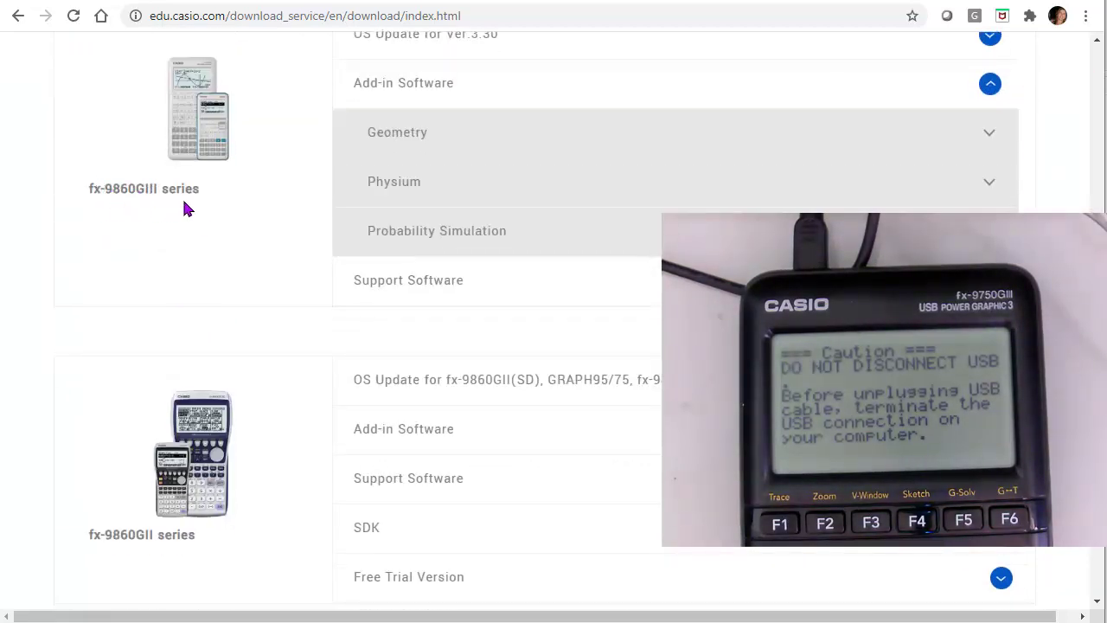
{"action": "scroll", "coordinate": [476, 207], "scroll_direction": "up", "scroll_amount": 1}
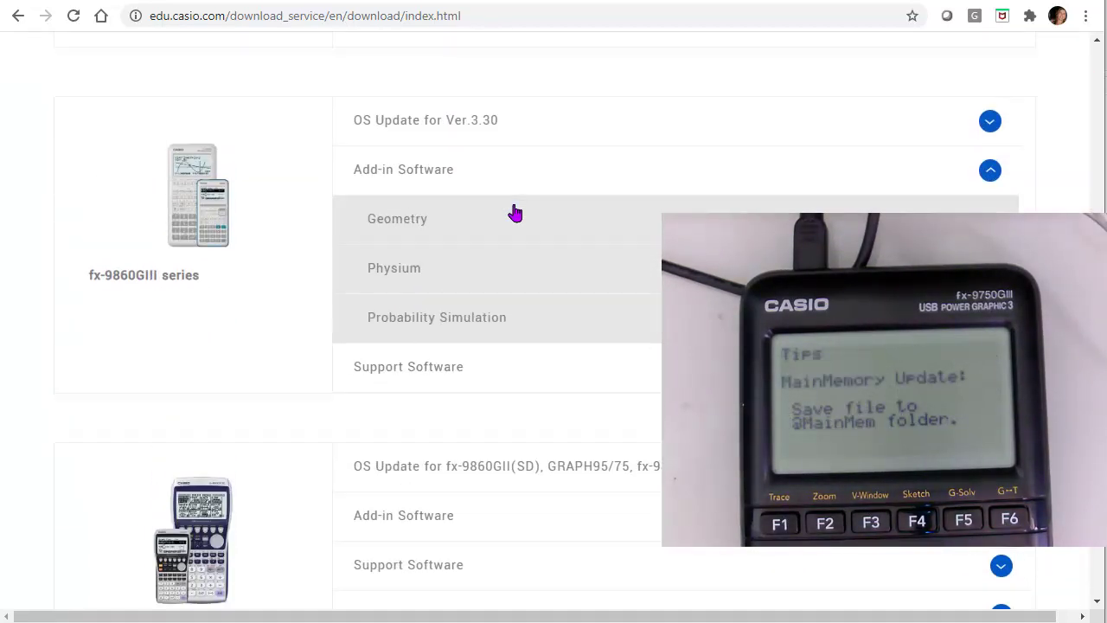
{"action": "left_click", "coordinate": [985, 178]}
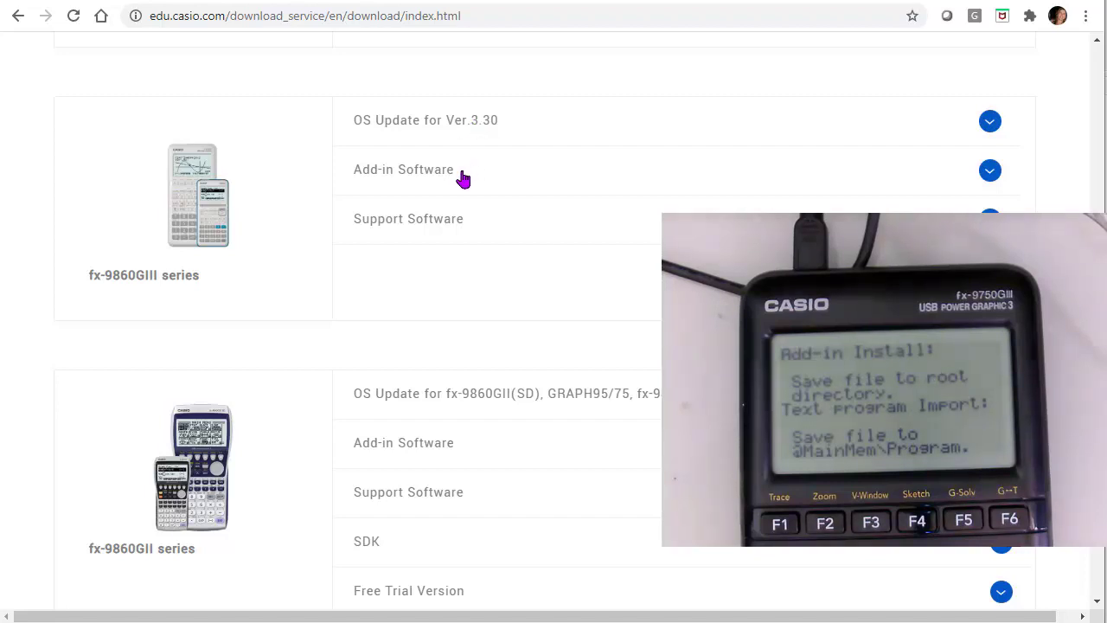
{"action": "left_click", "coordinate": [990, 171]}
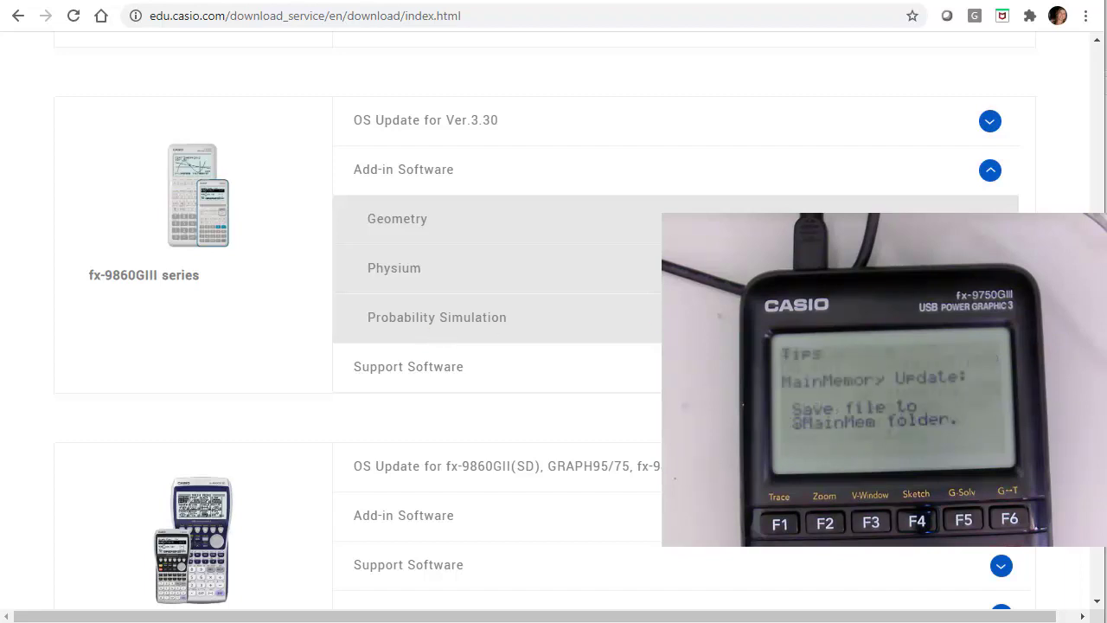
- Download Probability Simulation Version 1.01 and open fx-9860g3_probsim_101.zip from the download bar
{"action": "left_click", "coordinate": [657, 317]}
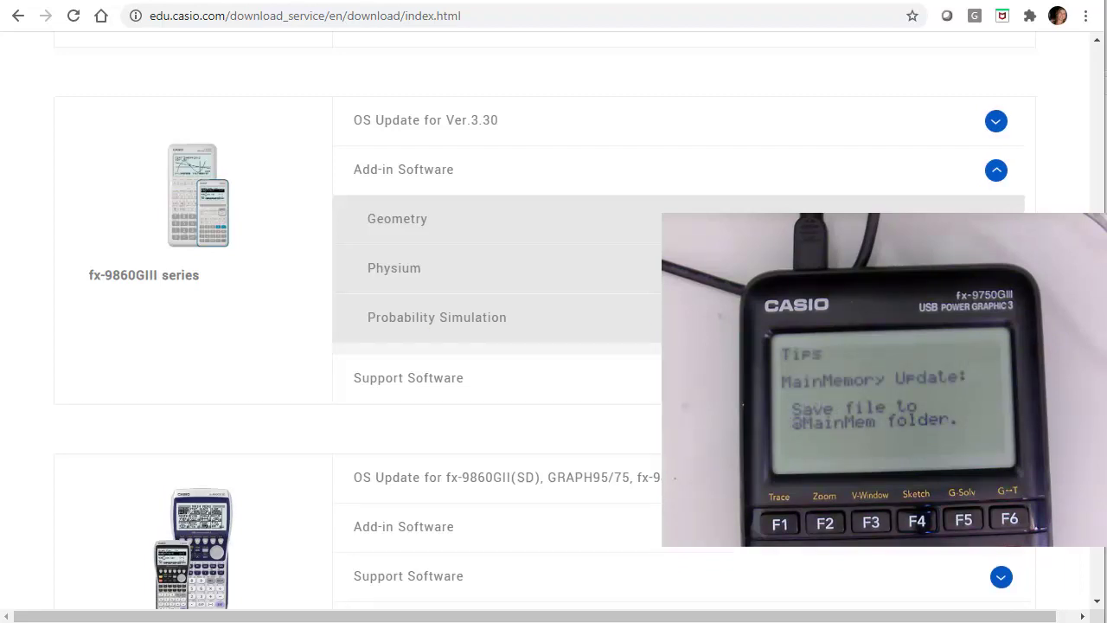
{"action": "scroll", "coordinate": [654, 363], "scroll_direction": "down", "scroll_amount": 2}
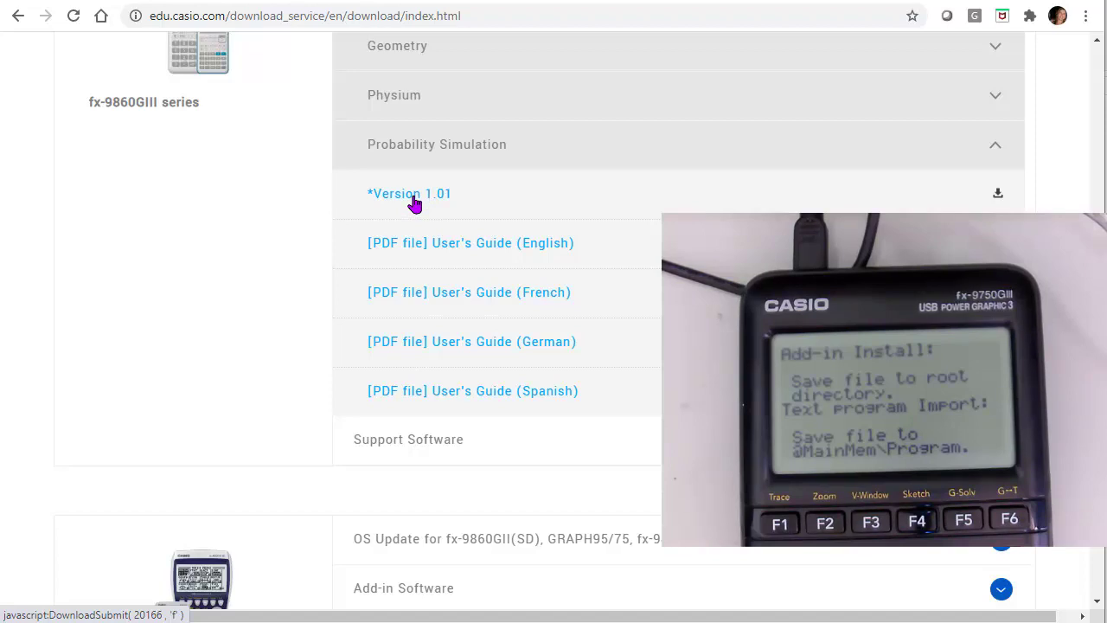
{"action": "left_click", "coordinate": [997, 195]}
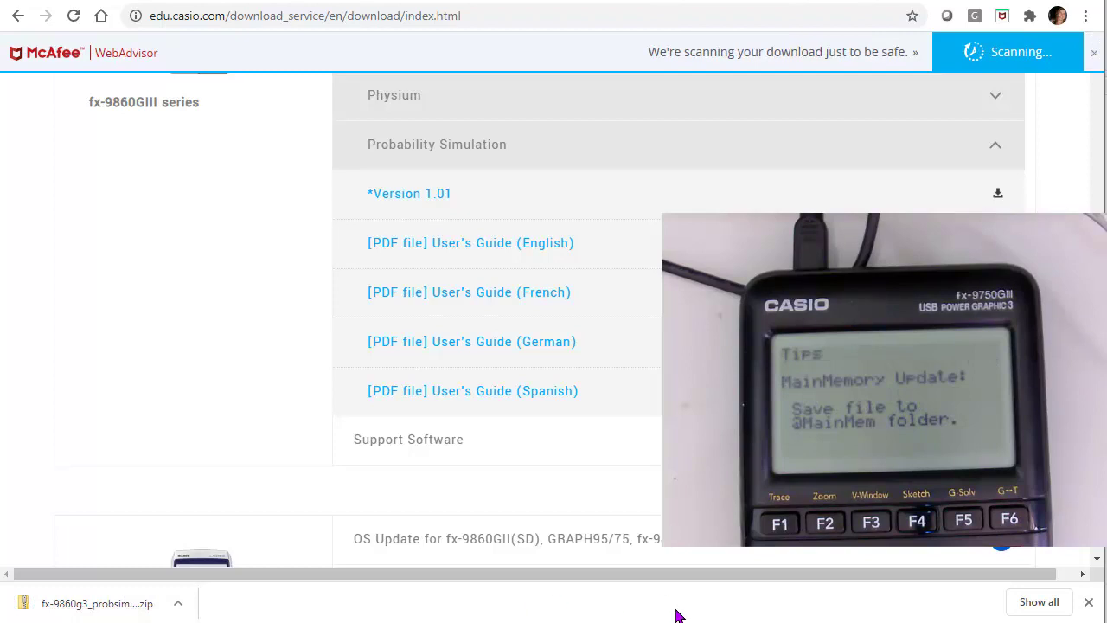
{"action": "left_click", "coordinate": [128, 611]}
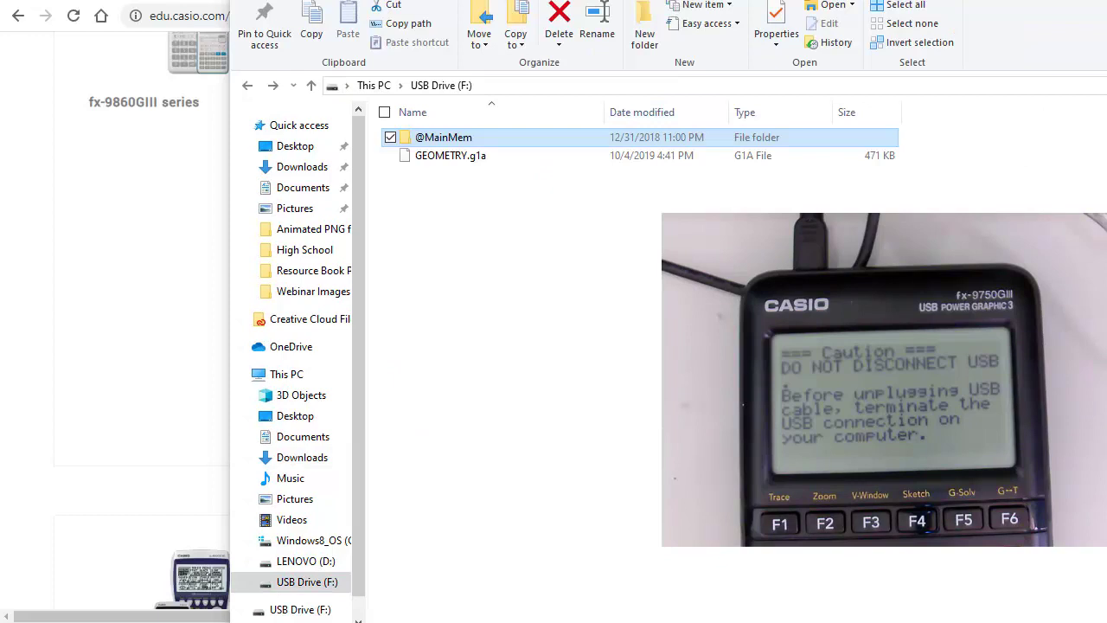
- Arrange the zip and USB Drive (F:) windows so both are visible, and select PROB.g1a
{"action": "left_click_drag", "start_coordinate": [937, 2], "coordinate": [733, 237]}
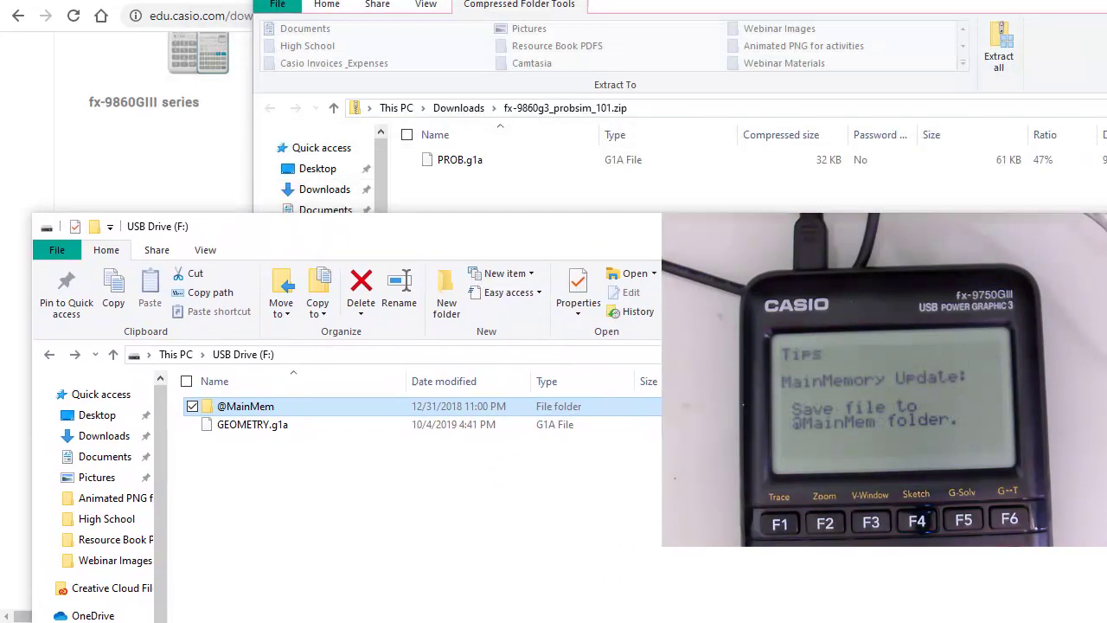
{"action": "left_click_drag", "start_coordinate": [821, 3], "coordinate": [682, 3]}
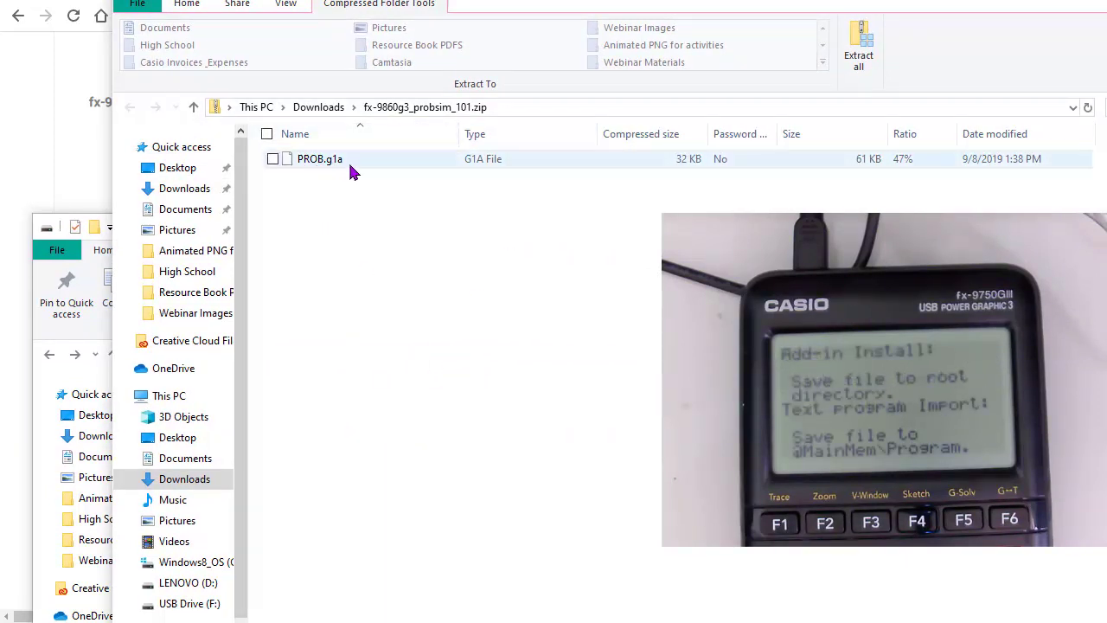
{"action": "left_click", "coordinate": [45, 227]}
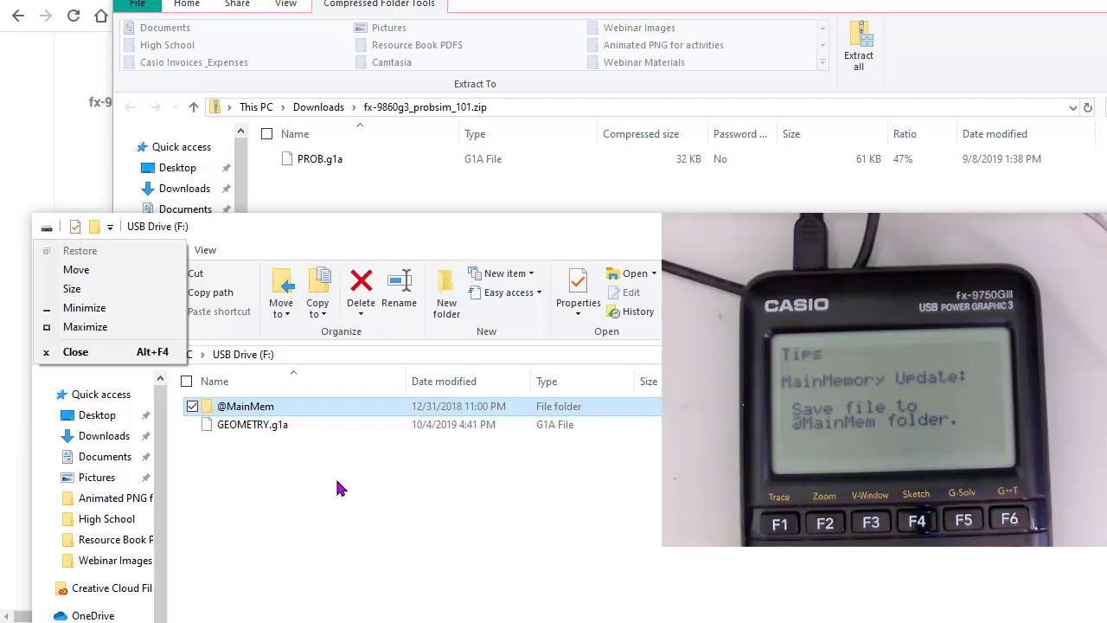
{"action": "left_click", "coordinate": [295, 162]}
- Copy PROB.g1a into the USB Drive (F:) root and confirm the location in the breadcrumb
{"action": "left_click_drag", "start_coordinate": [295, 164], "coordinate": [292, 527]}
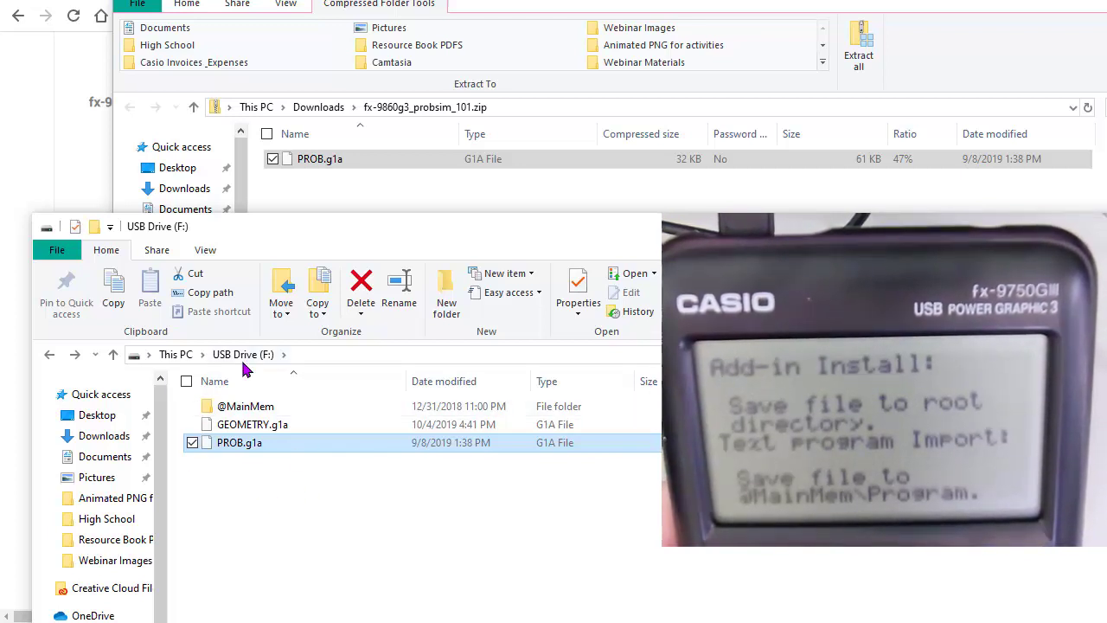
{"action": "left_click", "coordinate": [284, 355]}
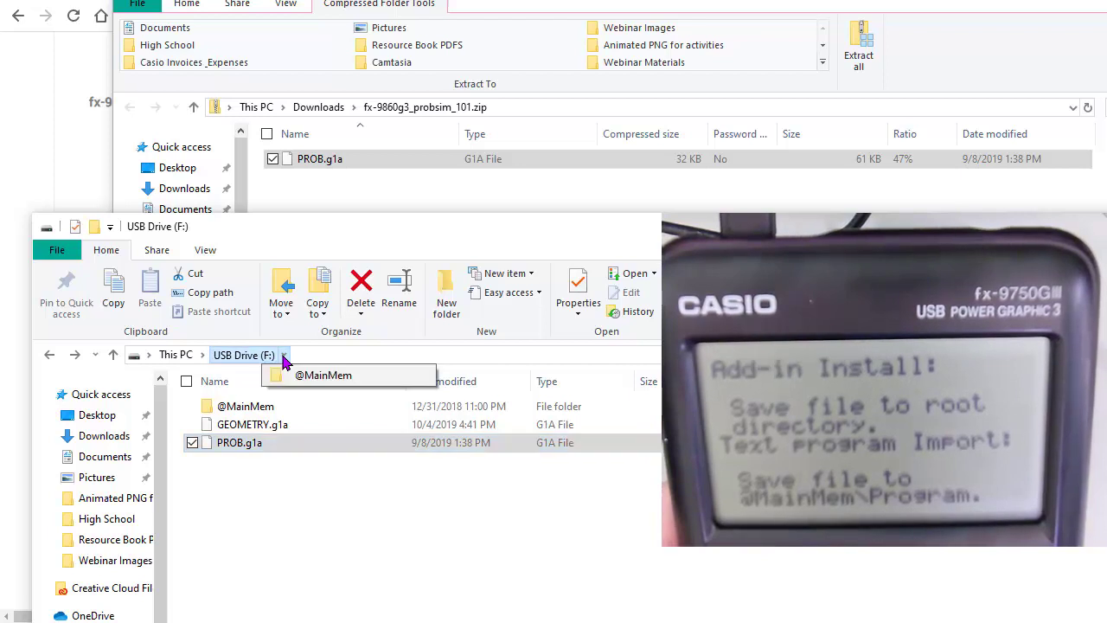
{"action": "left_click", "coordinate": [284, 354]}
{"action": "left_click", "coordinate": [284, 355]}
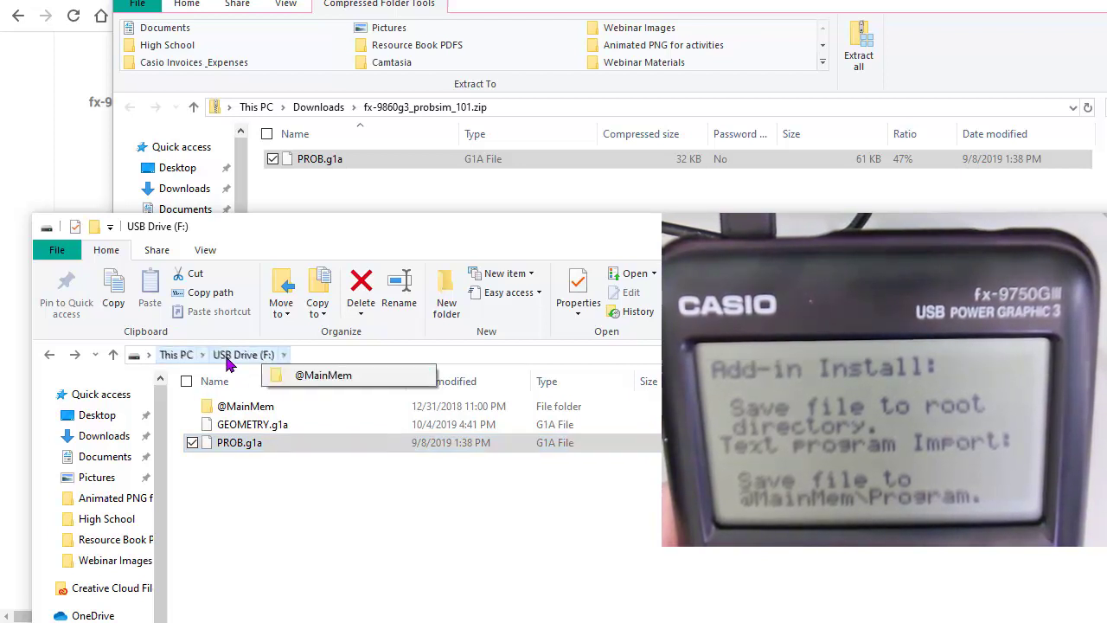
- Eject USB Drive (F:) from the navigation pane and dismiss the eject error message
{"action": "right_click", "coordinate": [229, 362]}
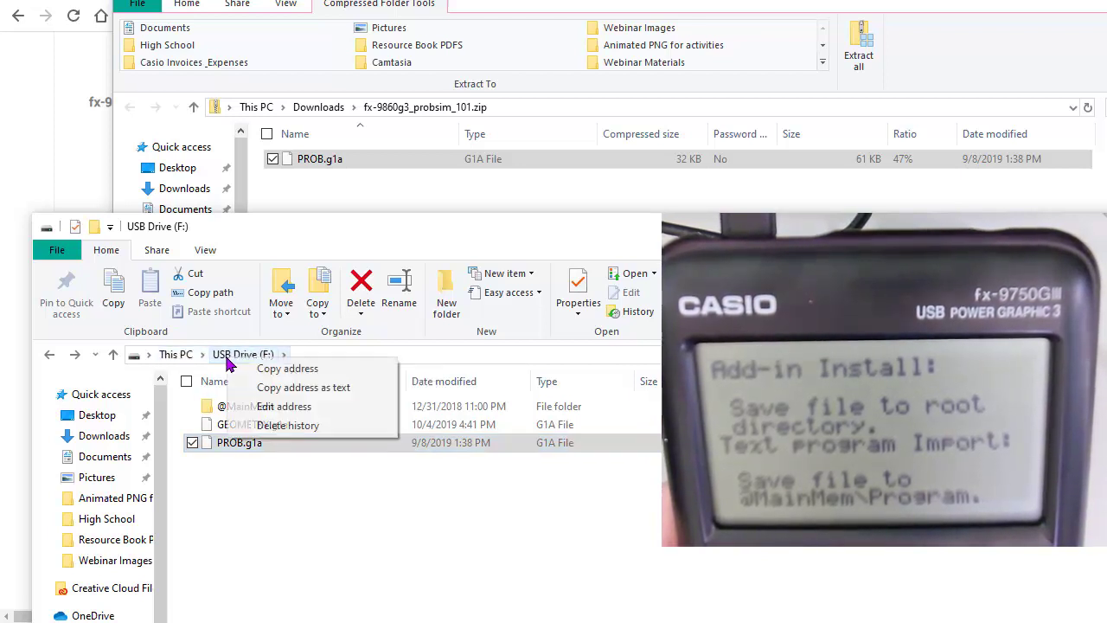
{"action": "left_click", "coordinate": [333, 535]}
{"action": "left_click_drag", "start_coordinate": [469, 216], "coordinate": [568, 17]}
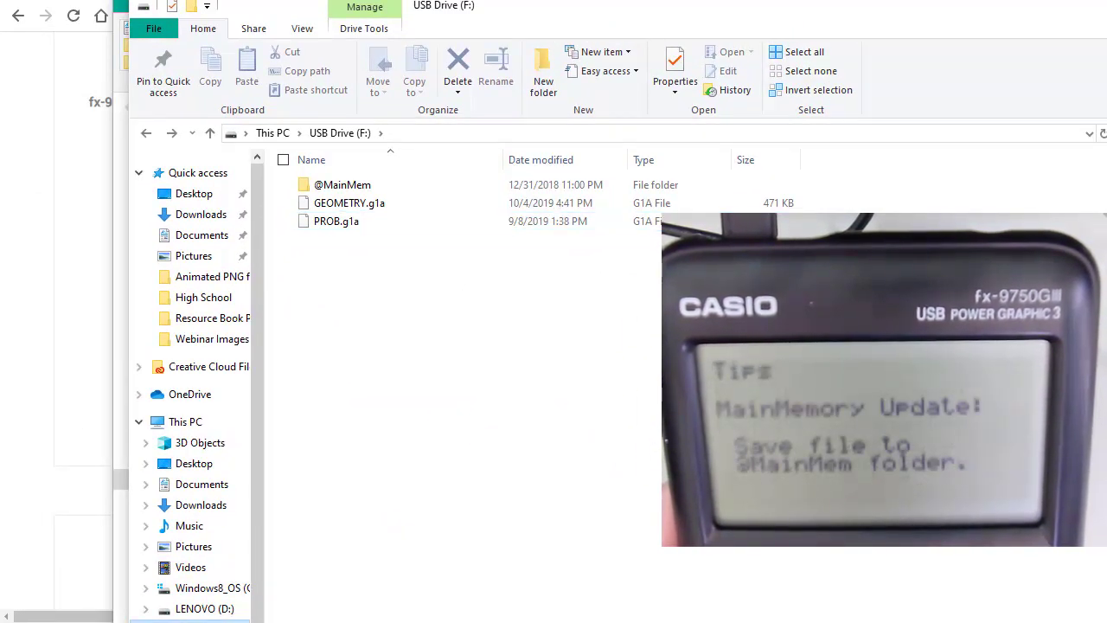
{"action": "right_click", "coordinate": [207, 617]}
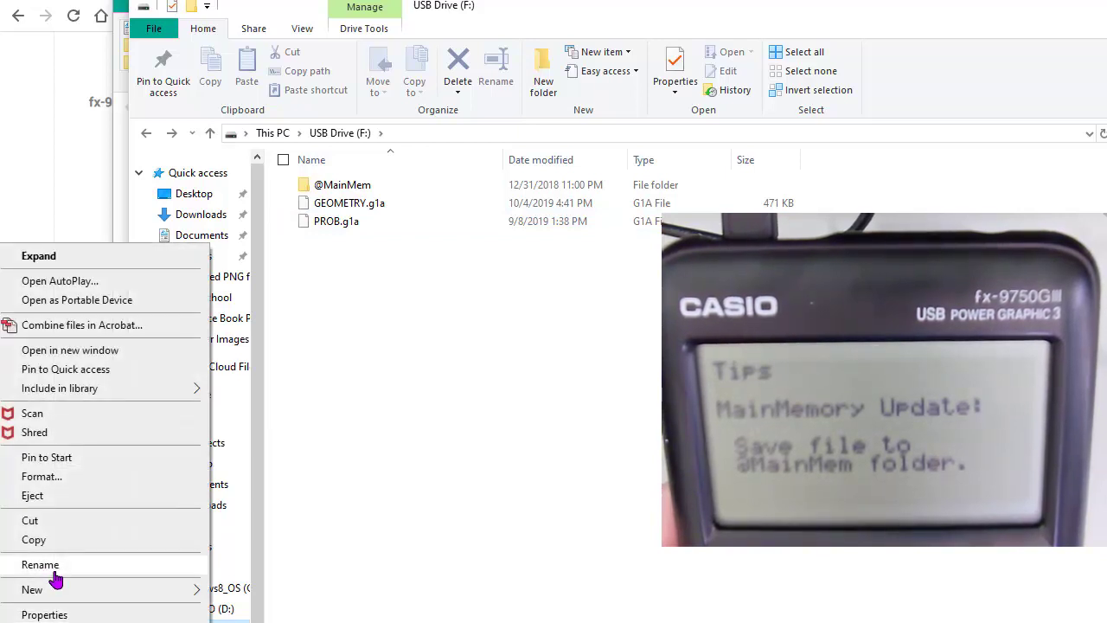
{"action": "left_click", "coordinate": [52, 496]}
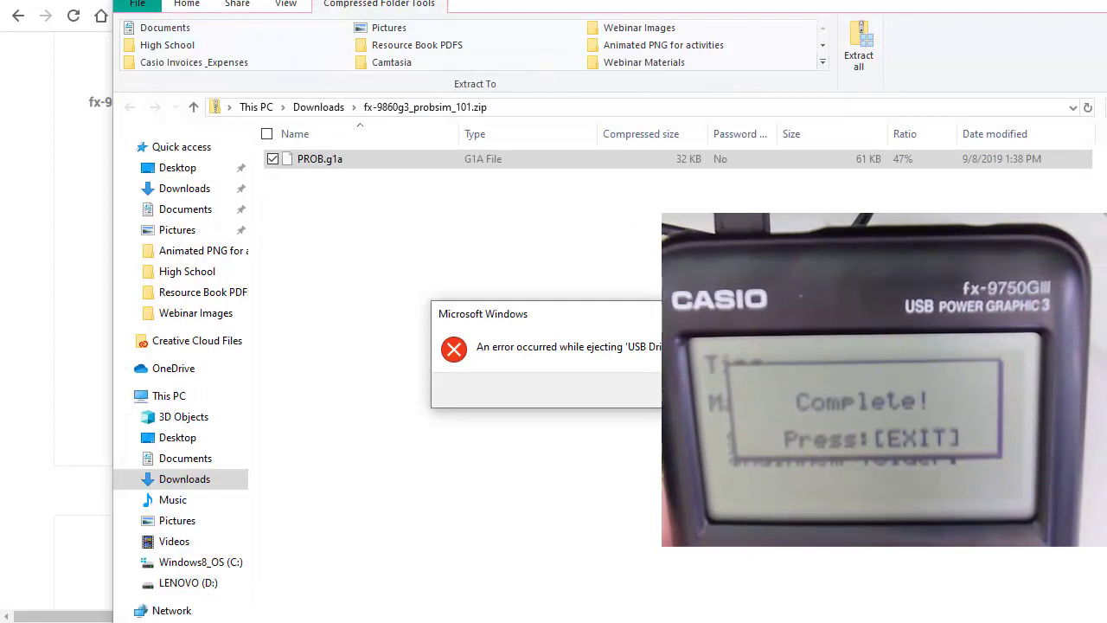
{"action": "key", "text": "Return"}
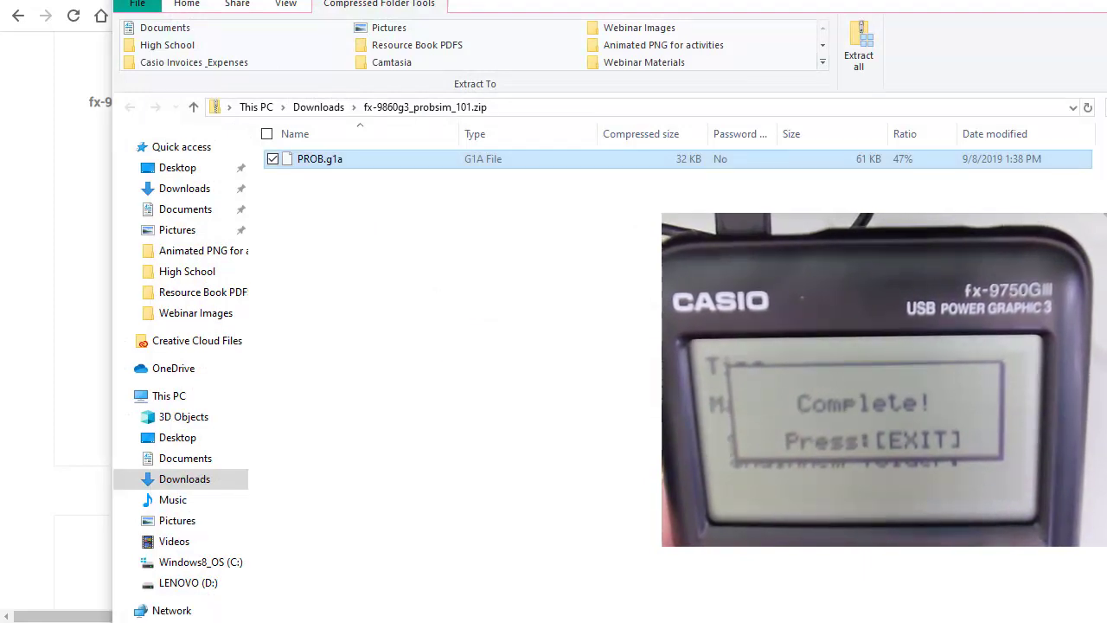
- Close the zip contents window with Alt+F4 to return to the Casio download page
{"action": "key", "text": "alt+F4"}
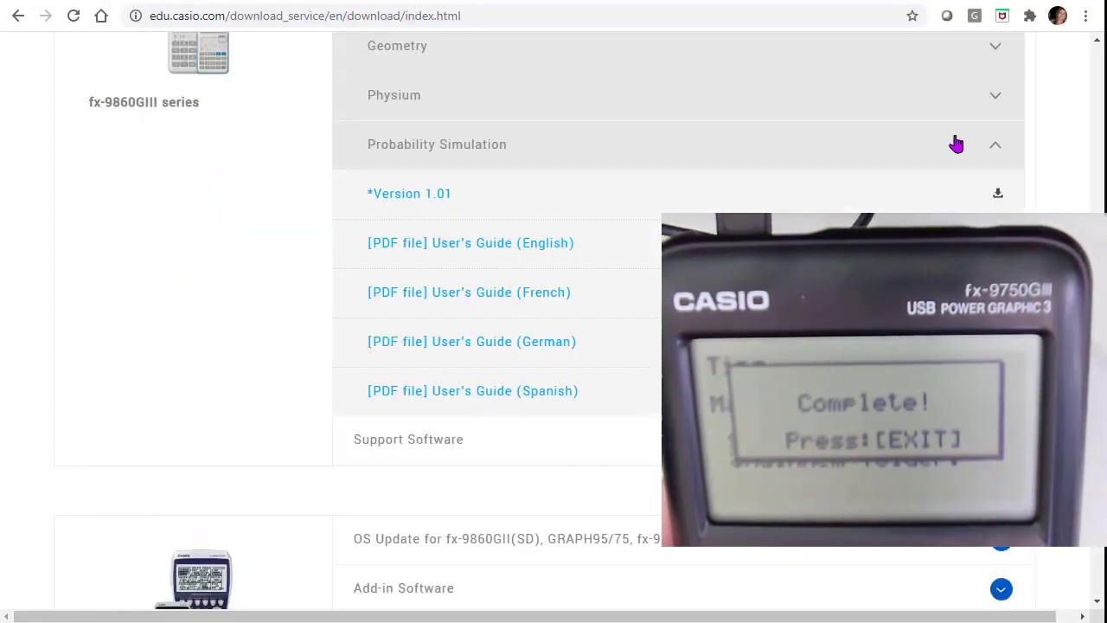